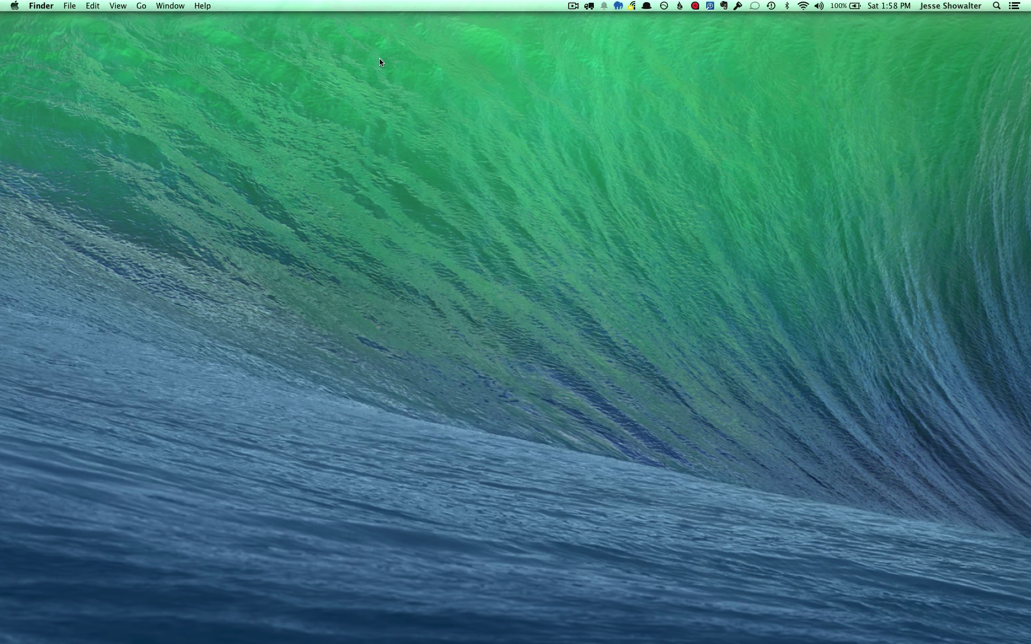
Download the Traditional 9.41MB zip of MODX Revolution 2.3.1-pl from the MODX website
key("ctrl+Right")
mouse_move(297, 134)
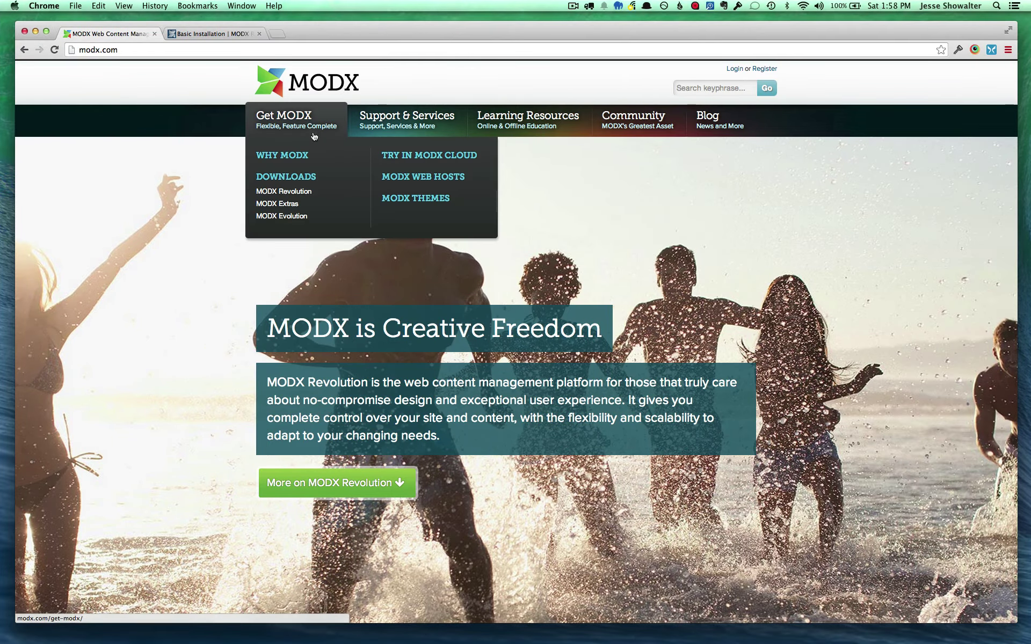
left_click(283, 192)
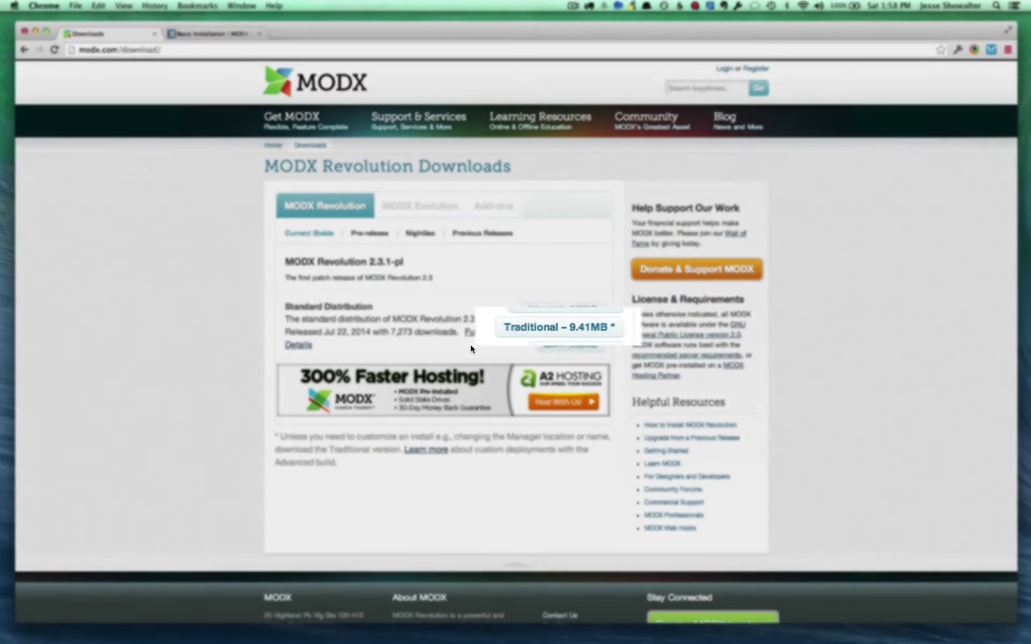
left_click(535, 327)
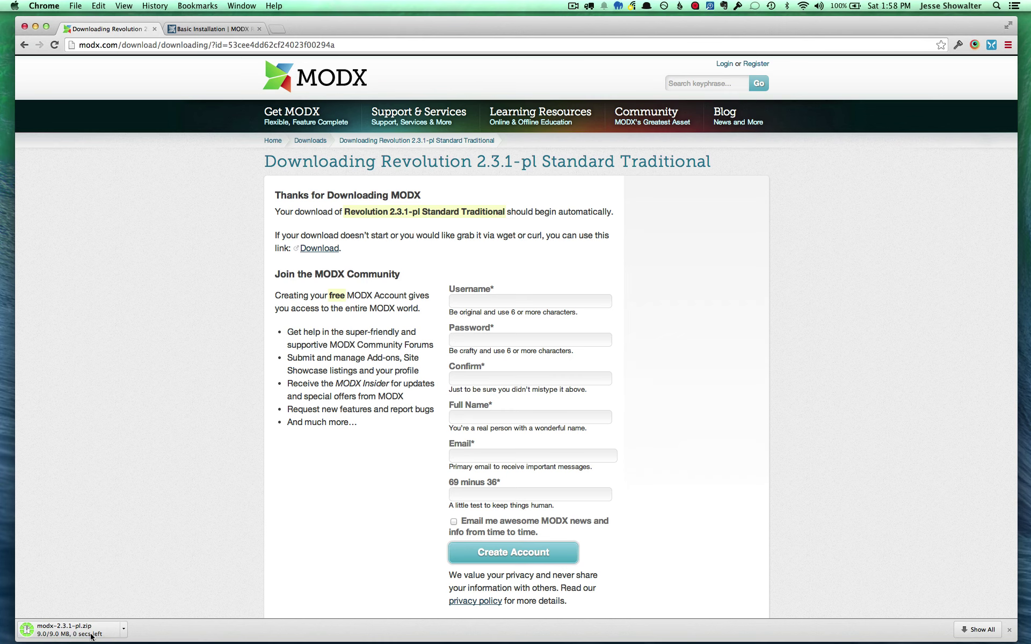
left_click(125, 632)
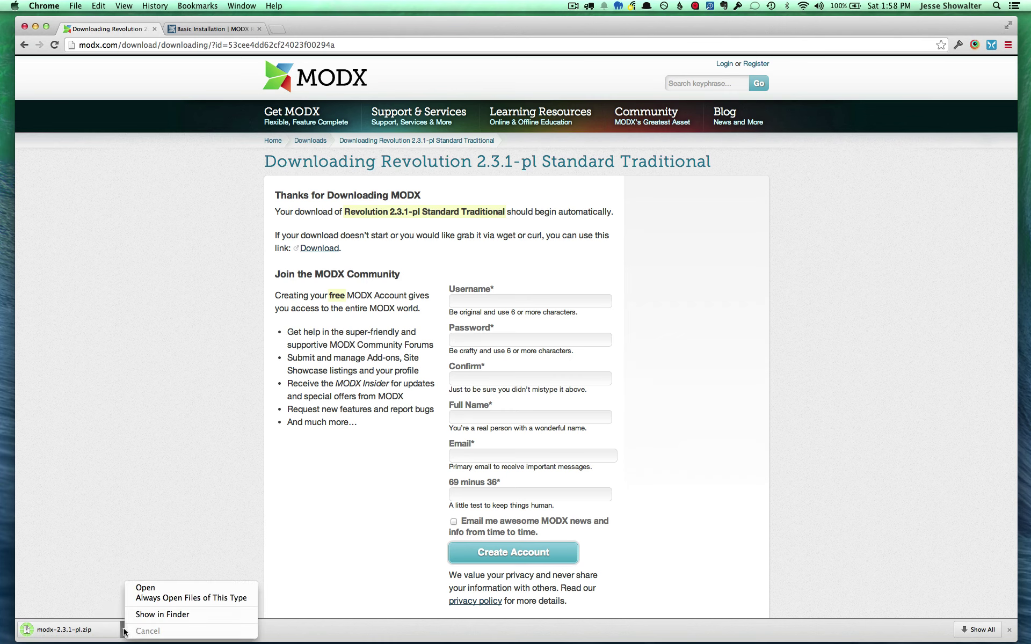
Show the zip in Finder and trash index.php and MAMP-PRO-Logo.png from installmodx
left_click(161, 615)
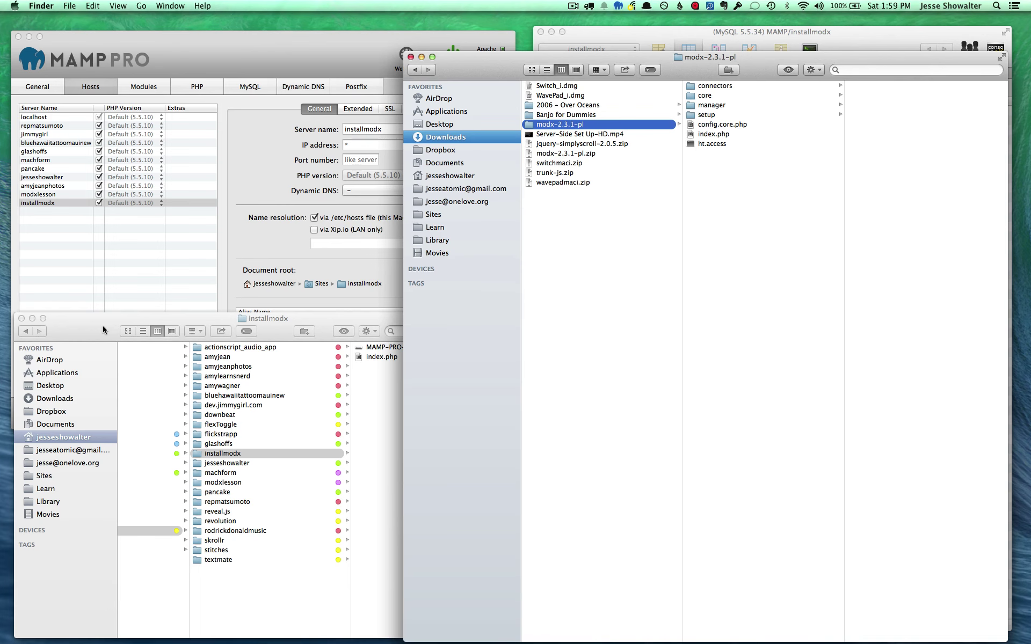
left_click_drag(507, 54, 593, 290)
left_click(380, 361)
left_click(379, 361)
left_click(376, 348, "shift")
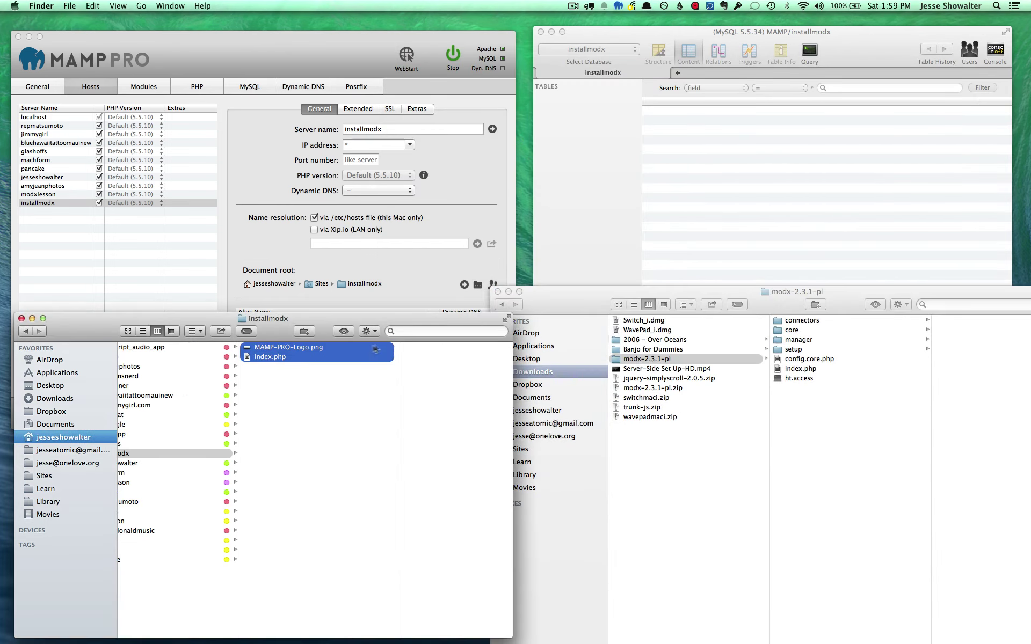
right_click(340, 351)
left_click(371, 417)
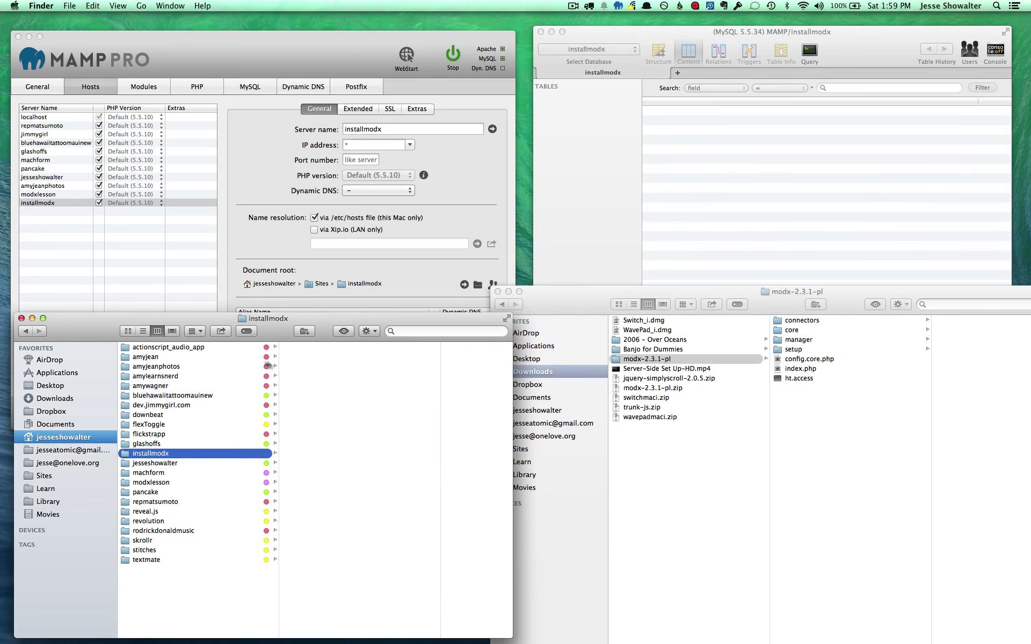
left_click(818, 410)
left_click(803, 379)
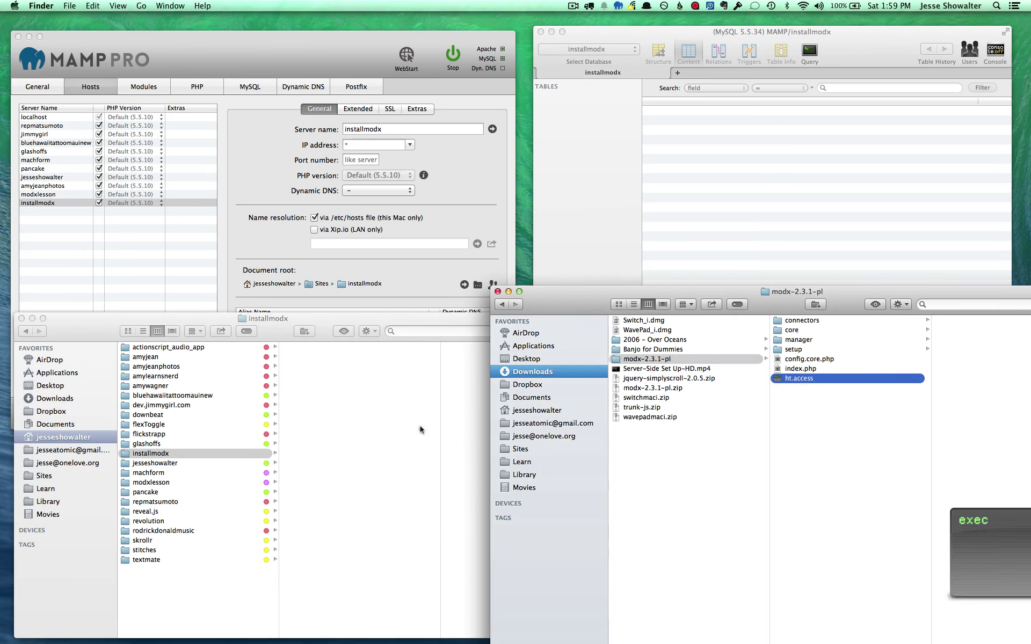
Check the installmodx host in MAMP PRO and the installmodx database in Sequel Pro
left_click(41, 203)
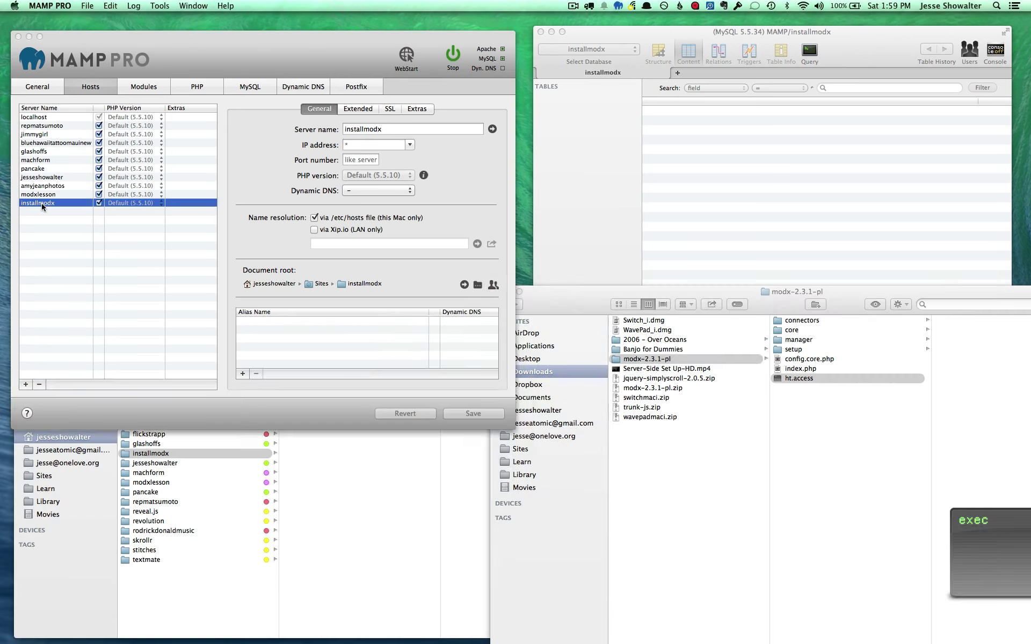
left_click(642, 50)
left_click(602, 50)
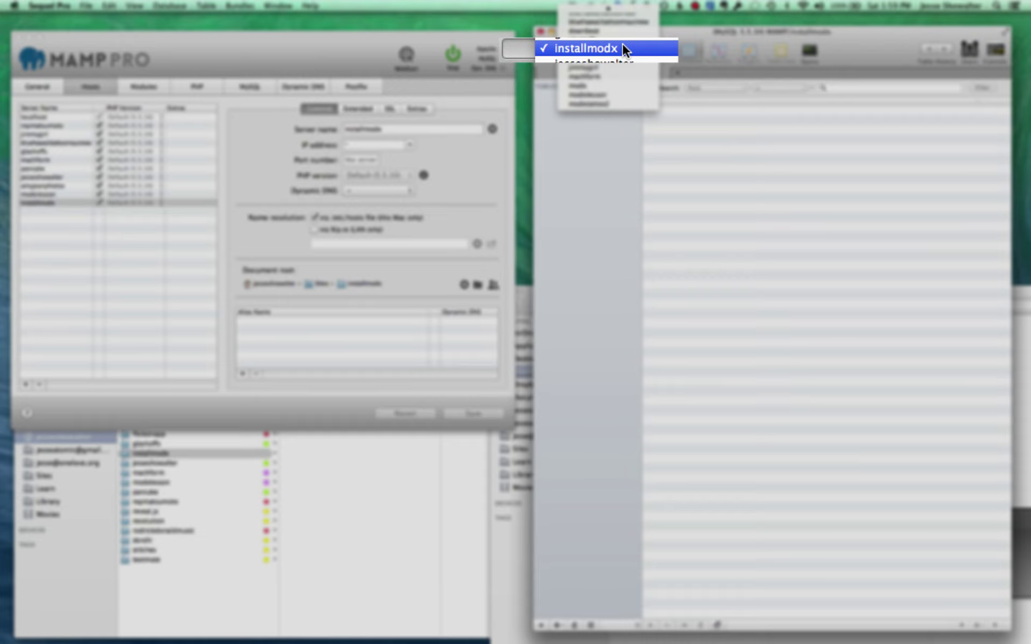
left_click(599, 49)
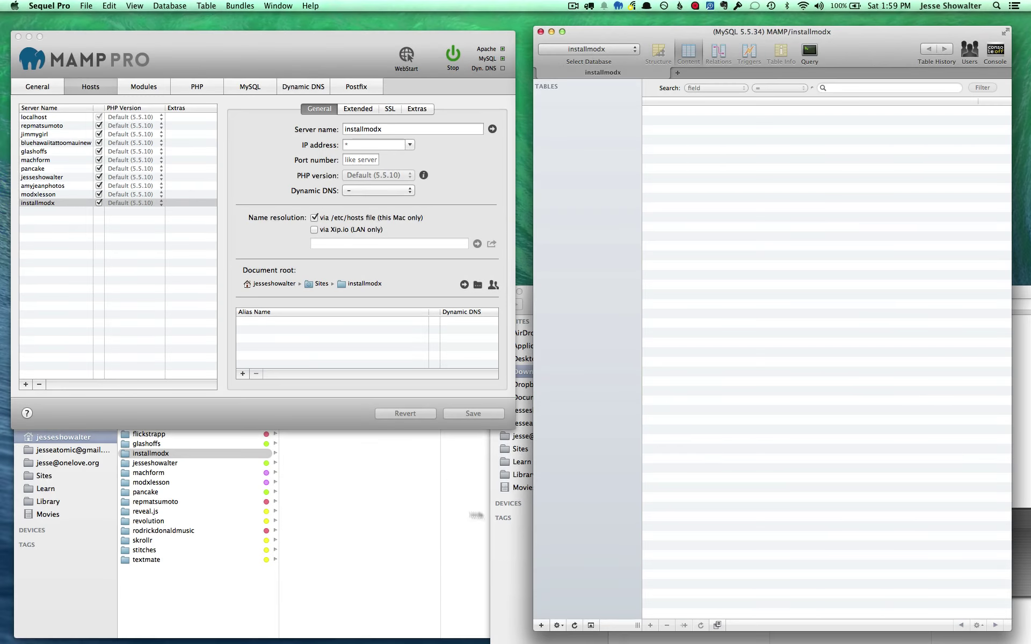
Move all seven modx-2.3.1-pl items, connectors through ht.access, into the installmodx folder
left_click(512, 547)
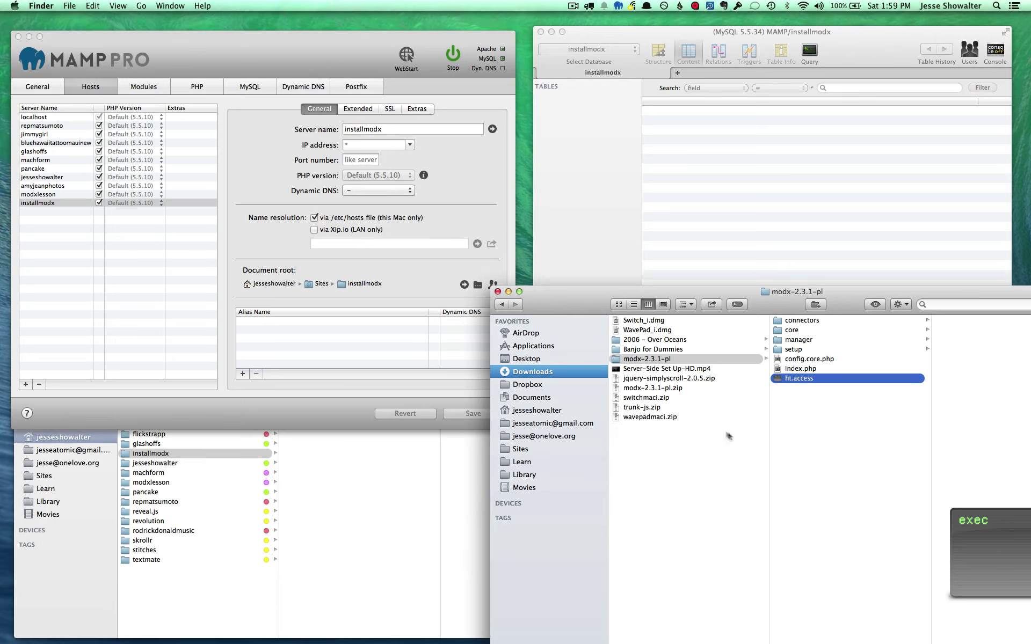
left_click(798, 322, "shift")
left_click_drag(798, 322, 357, 546)
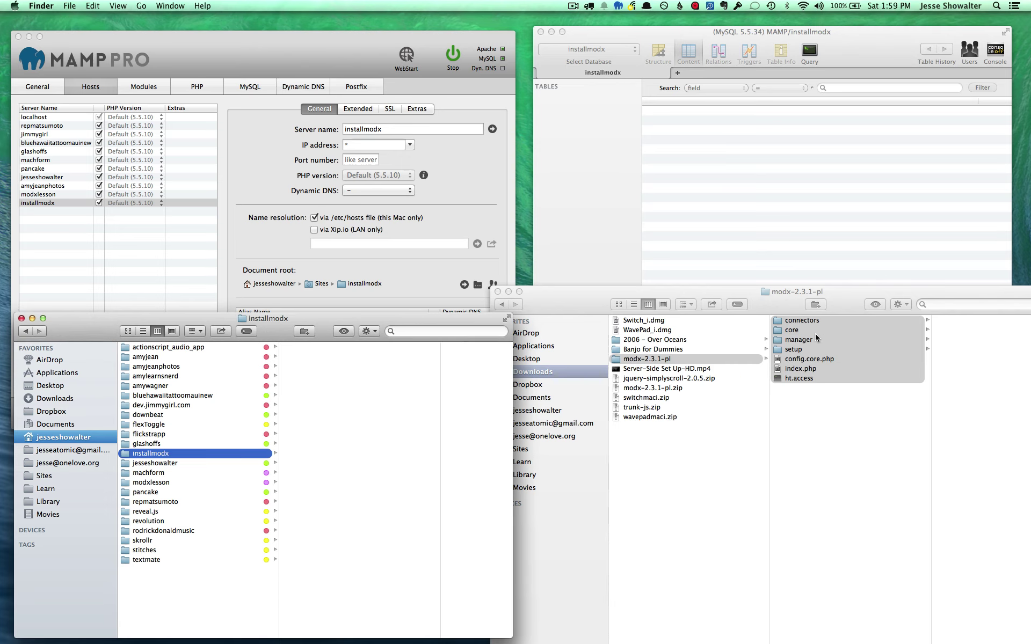
left_click_drag(816, 338, 375, 417)
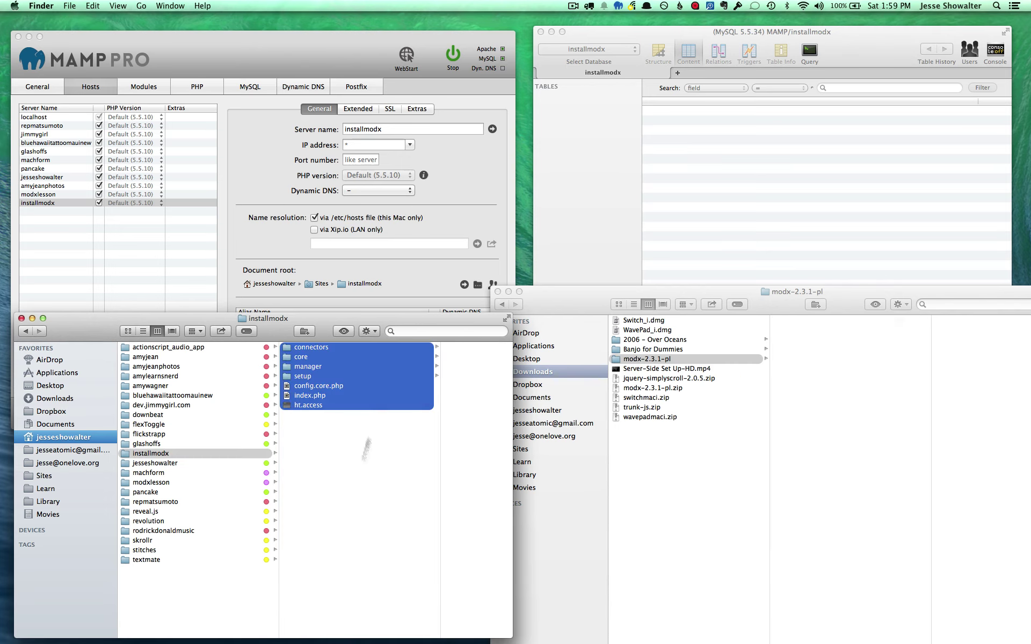
left_click(154, 455)
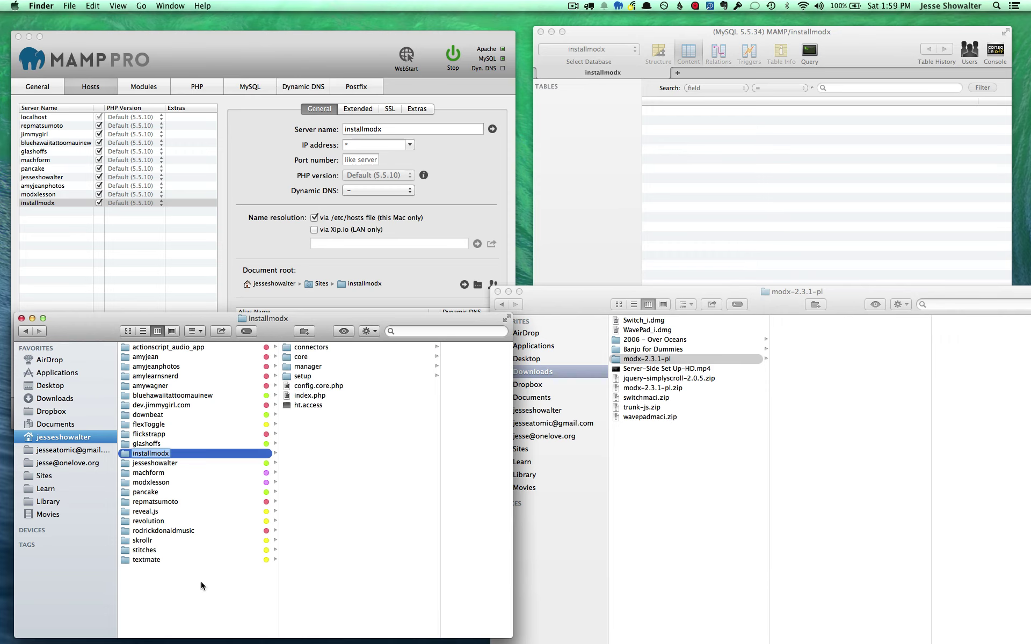
left_click(153, 473)
left_click(152, 454)
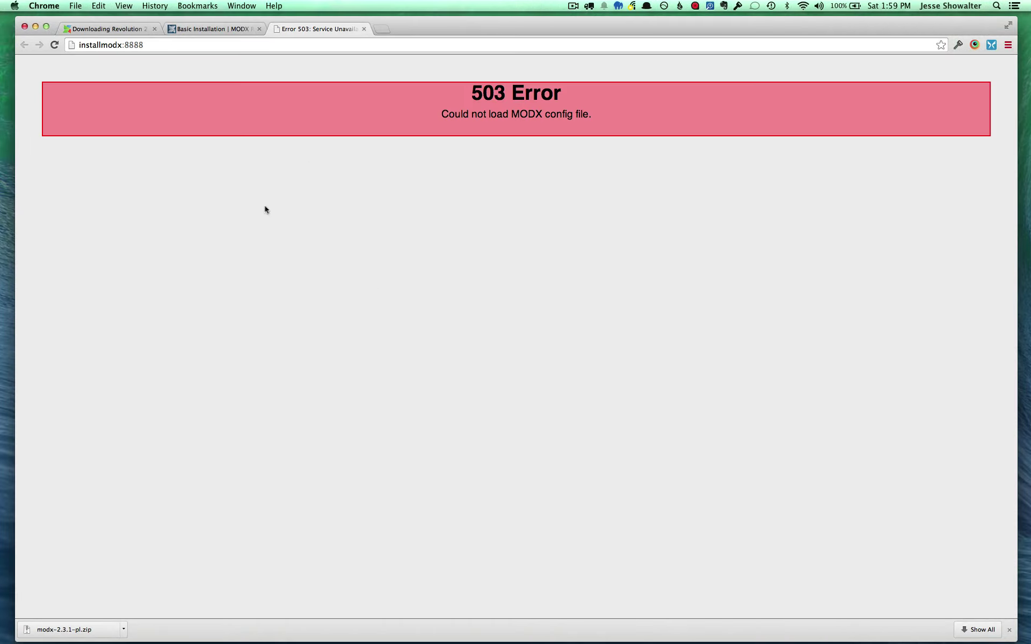
Read the Basic Installation guide's Creating an Administrator User section, then return to the 503 error tab
left_click(84, 44)
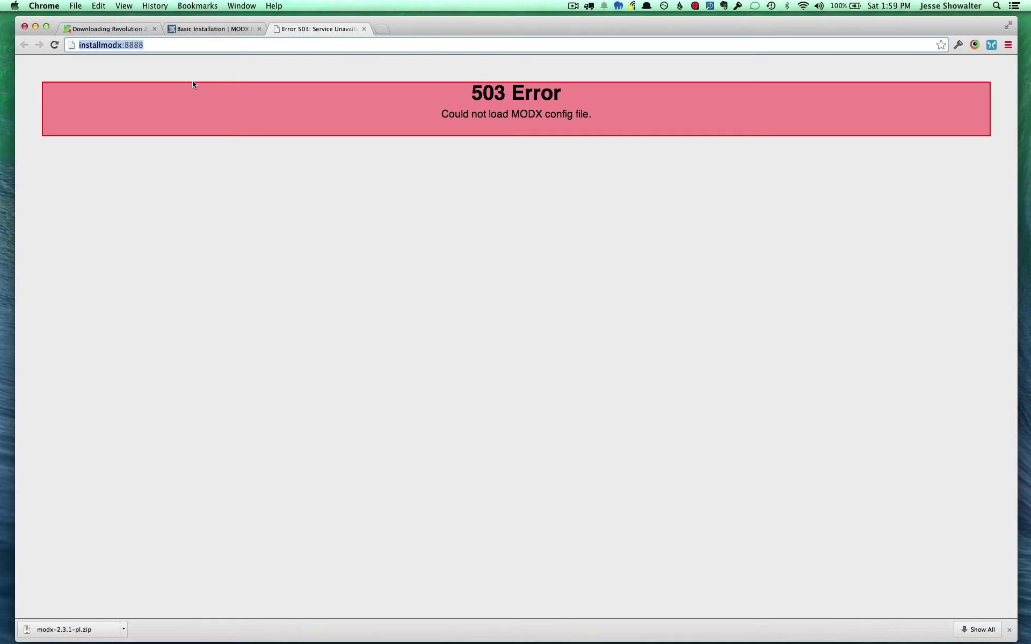
left_click(218, 30)
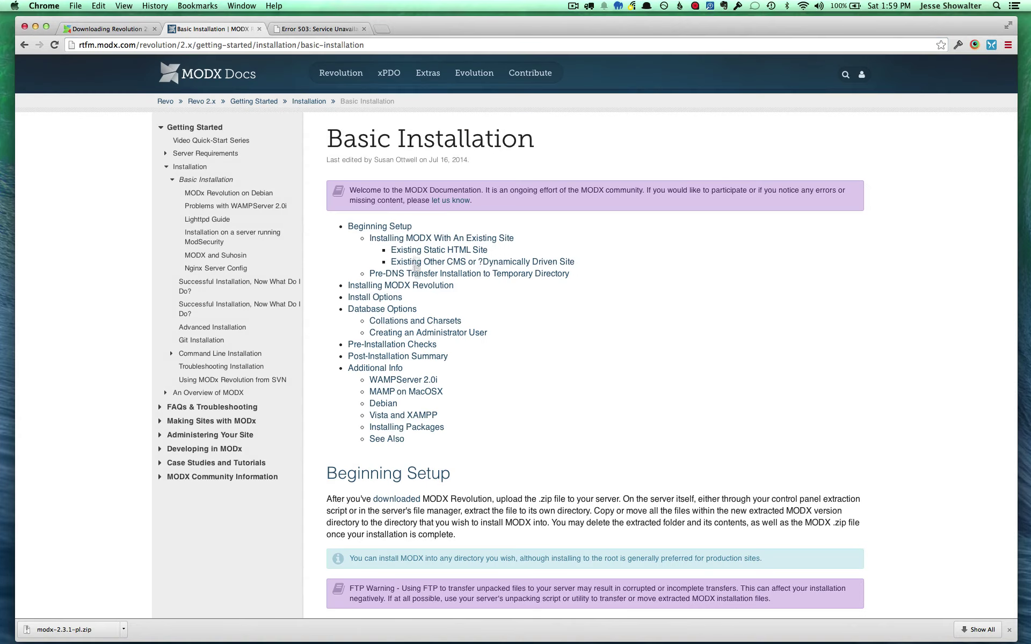
scroll(403, 328, "down", 2)
scroll(402, 327, "up", 2)
left_click(450, 337)
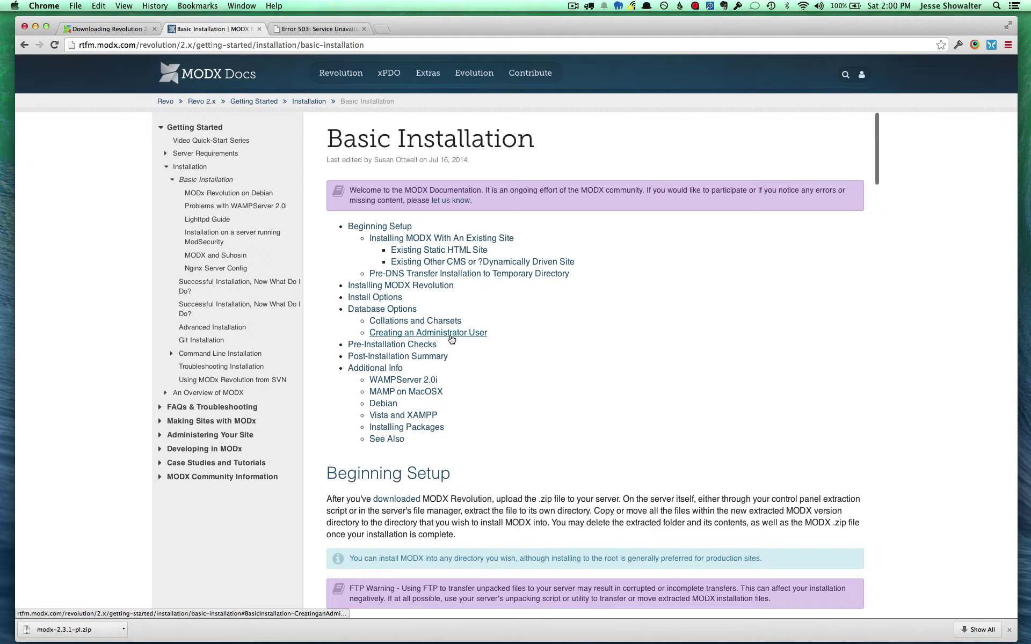
key("ctrl+Tab")
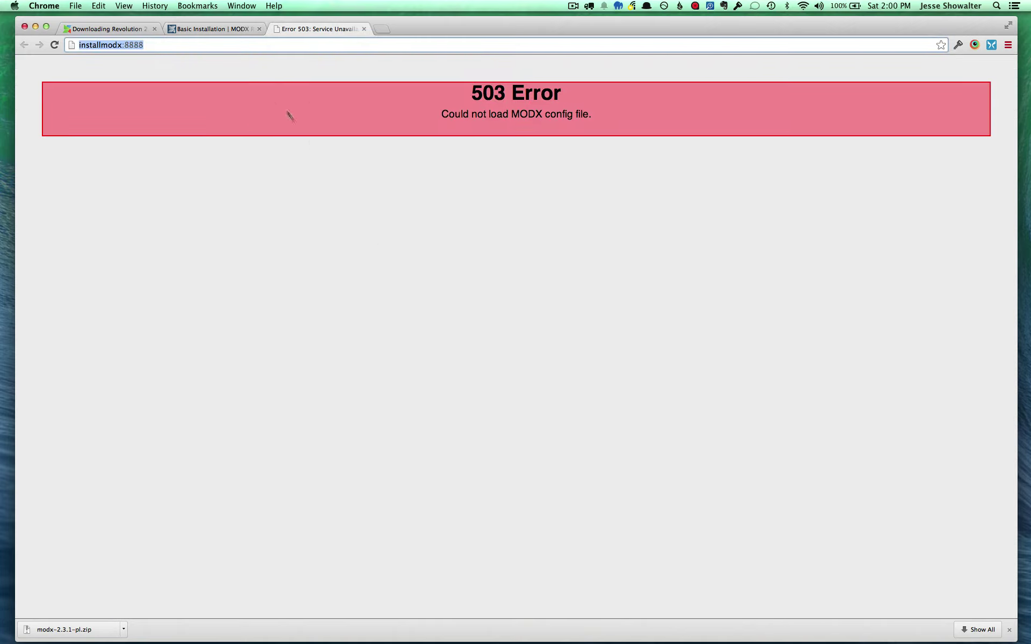
Load installmodx:8888/setup and choose English as the setup language
left_click(211, 46)
type("/")
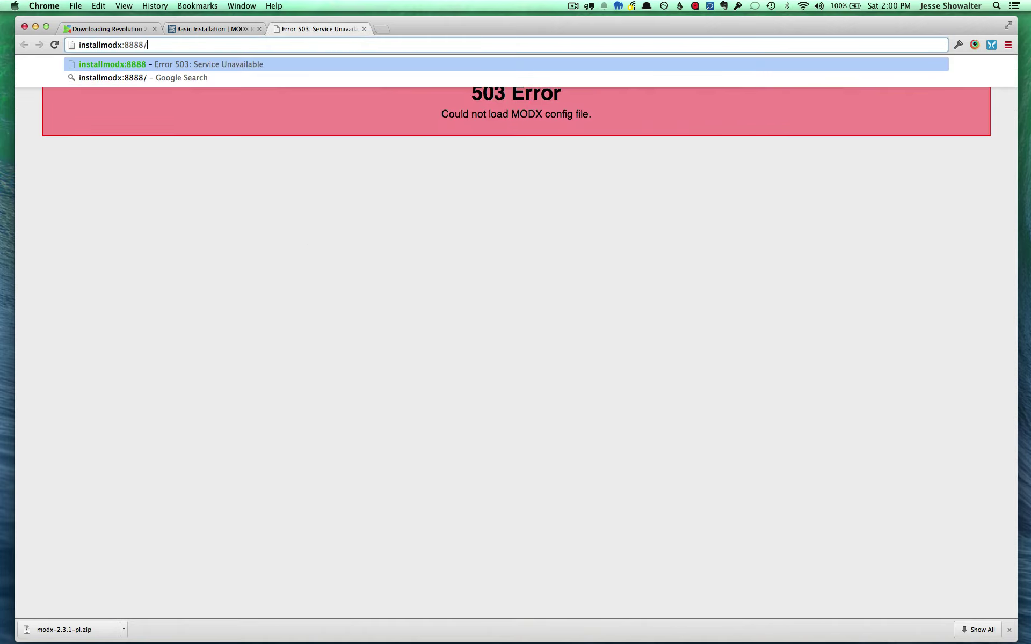
type("setup")
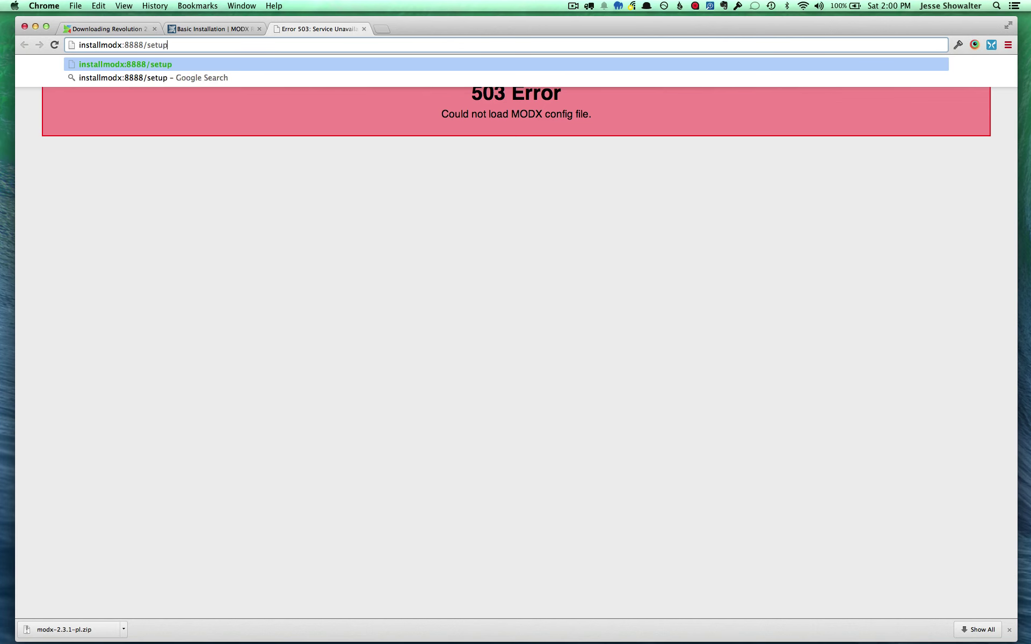
key("Return")
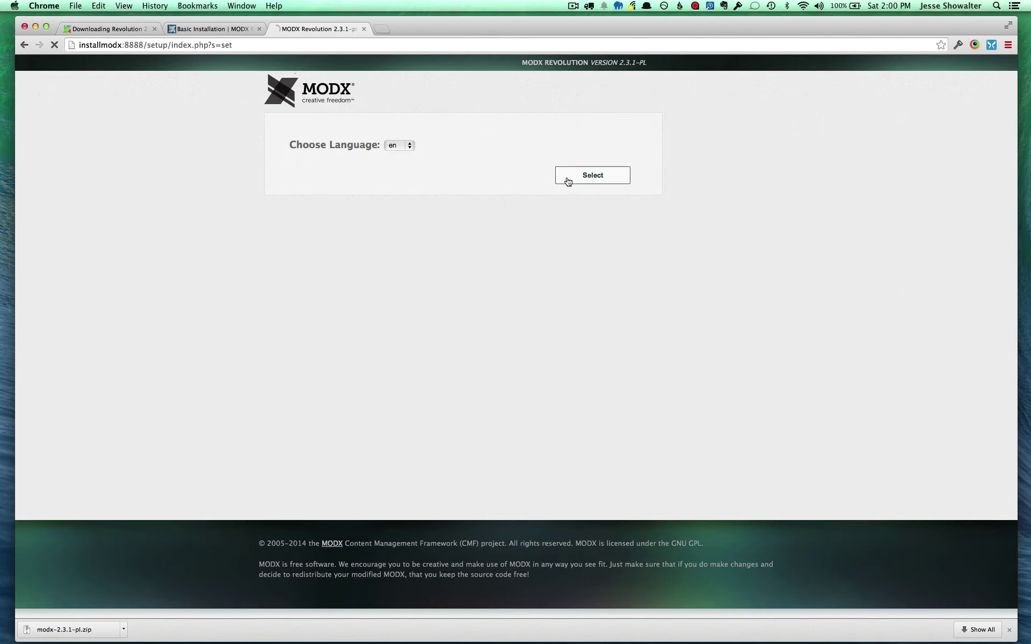
left_click(569, 179)
left_click(583, 221)
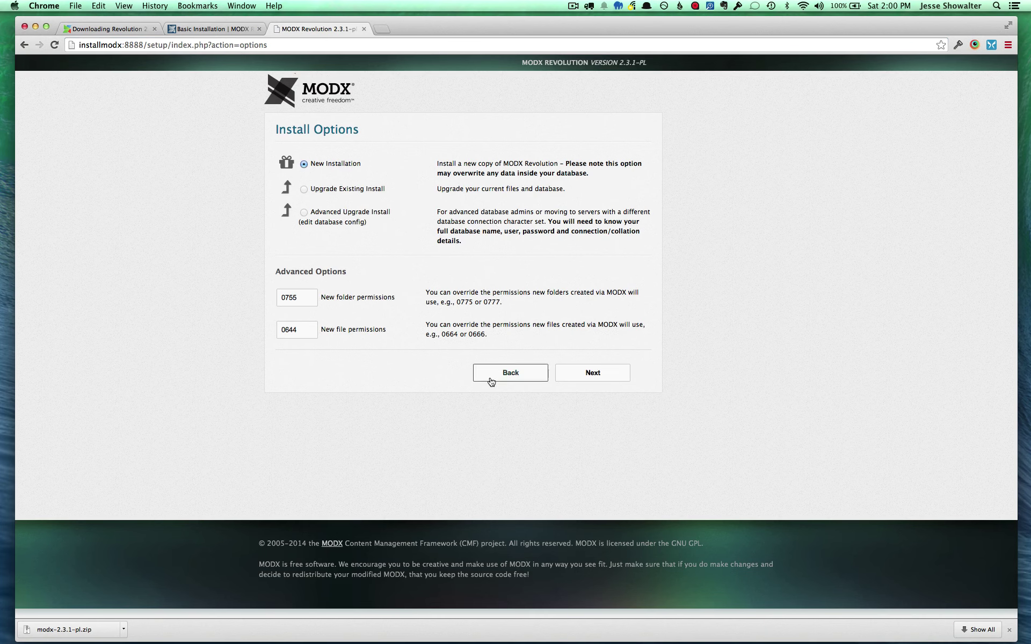
Review the folder and 0644 file permissions and keep New Installation
left_click(293, 298)
left_click_drag(302, 297, 285, 298)
left_click(385, 334)
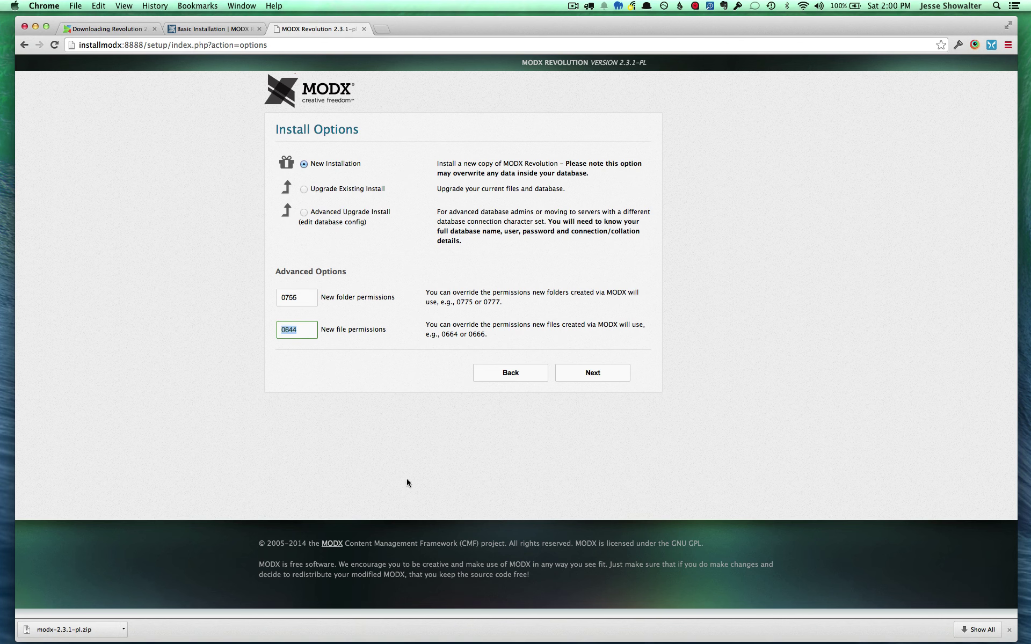
left_click(589, 376)
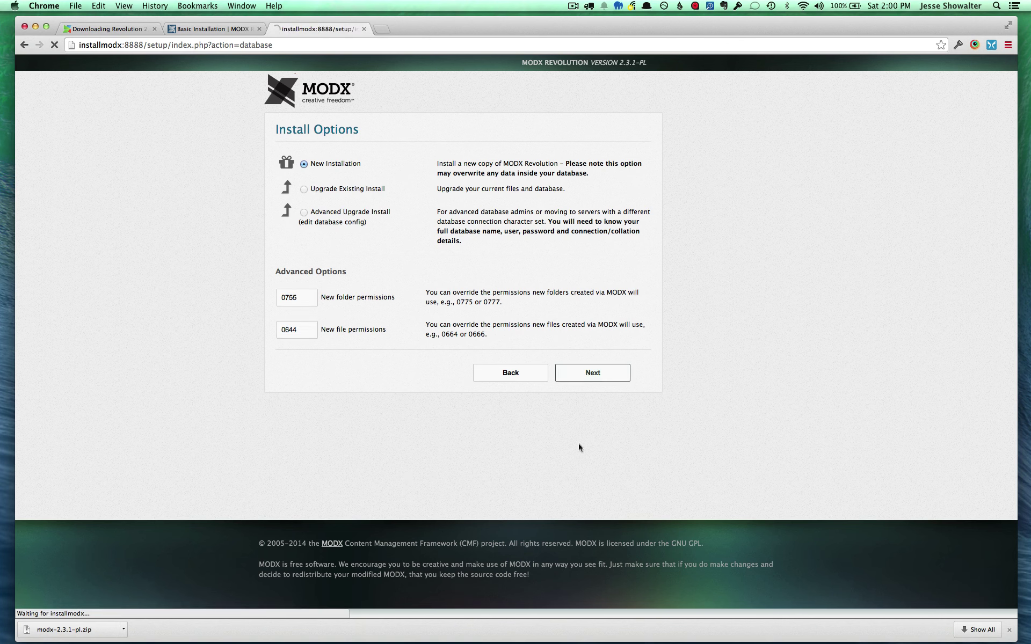
Enter database login root and its password, test the connection, and create the installmodx database
key("Tab")
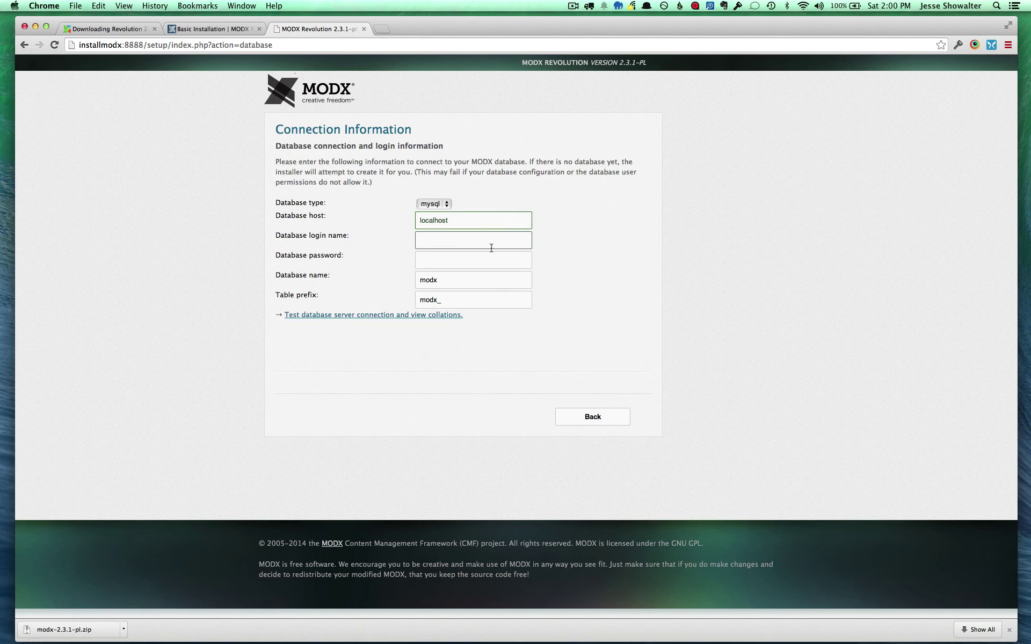
left_click(468, 241)
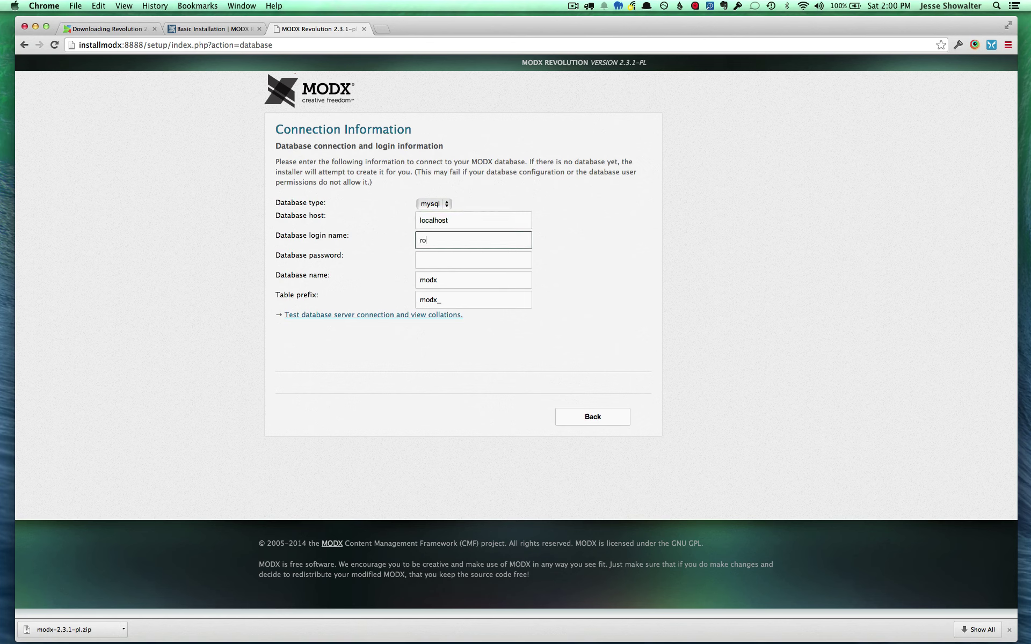
key("Tab")
type("root")
left_click(438, 316)
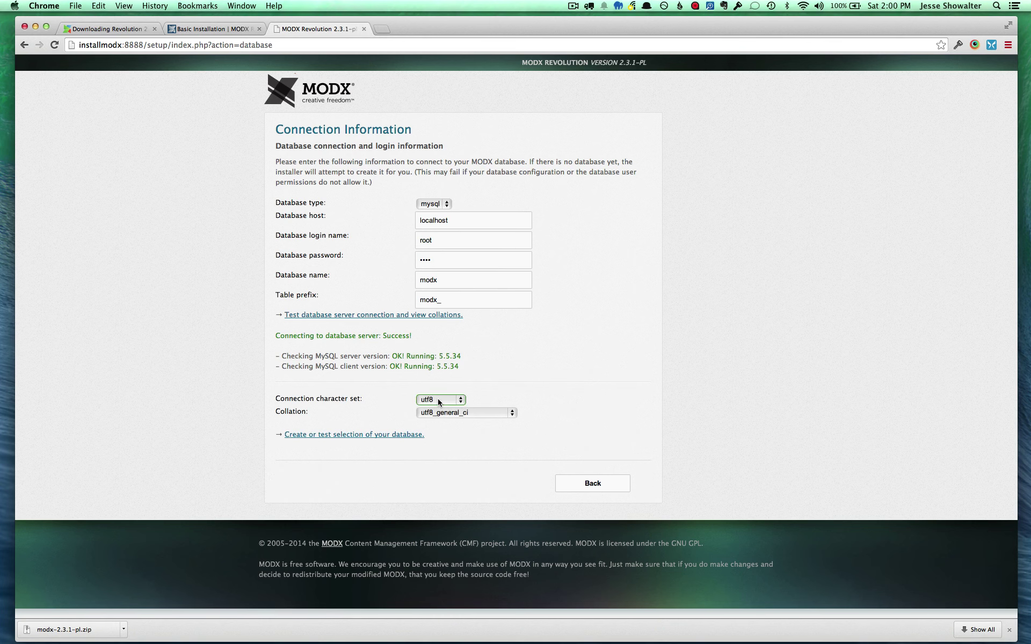
left_click(455, 414)
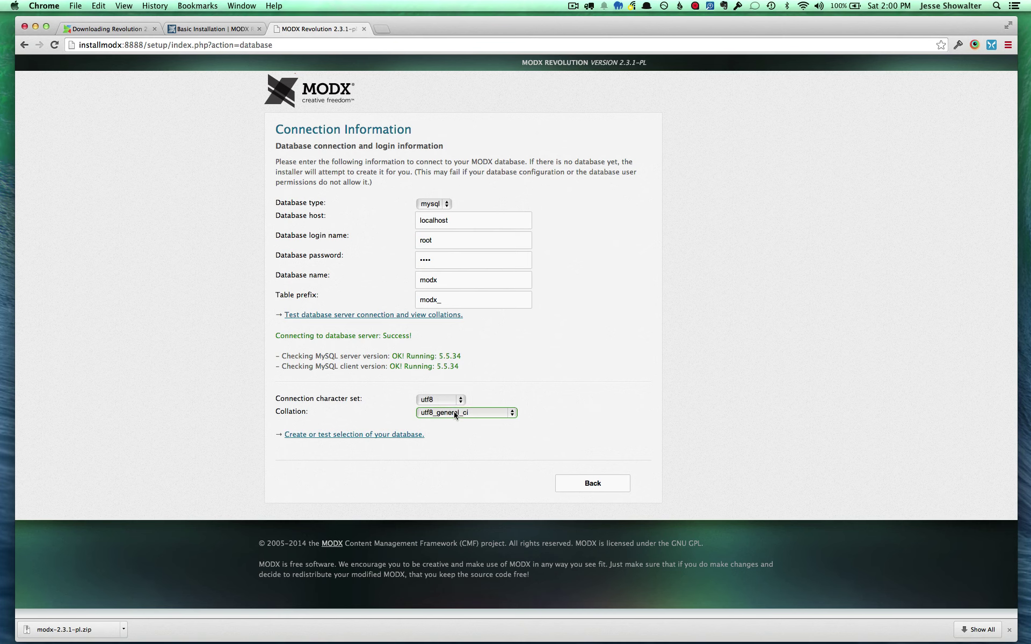
left_click(380, 435)
scroll(656, 446, "down", 5)
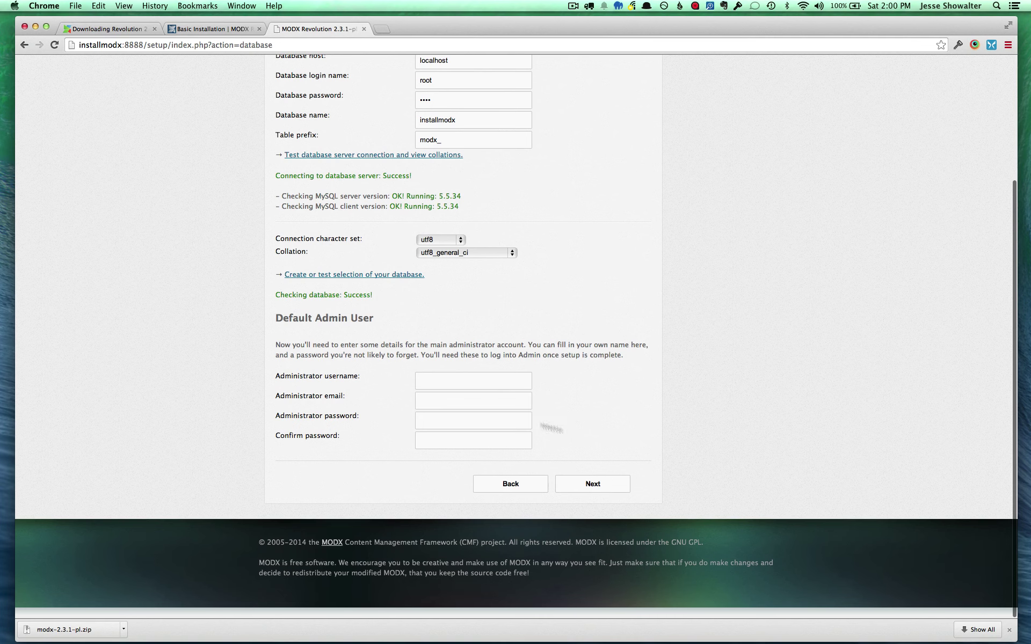
Fill in the administrator username, e-mail and password, then submit to reach the Installation Summary
left_click(460, 383)
type("jesse")
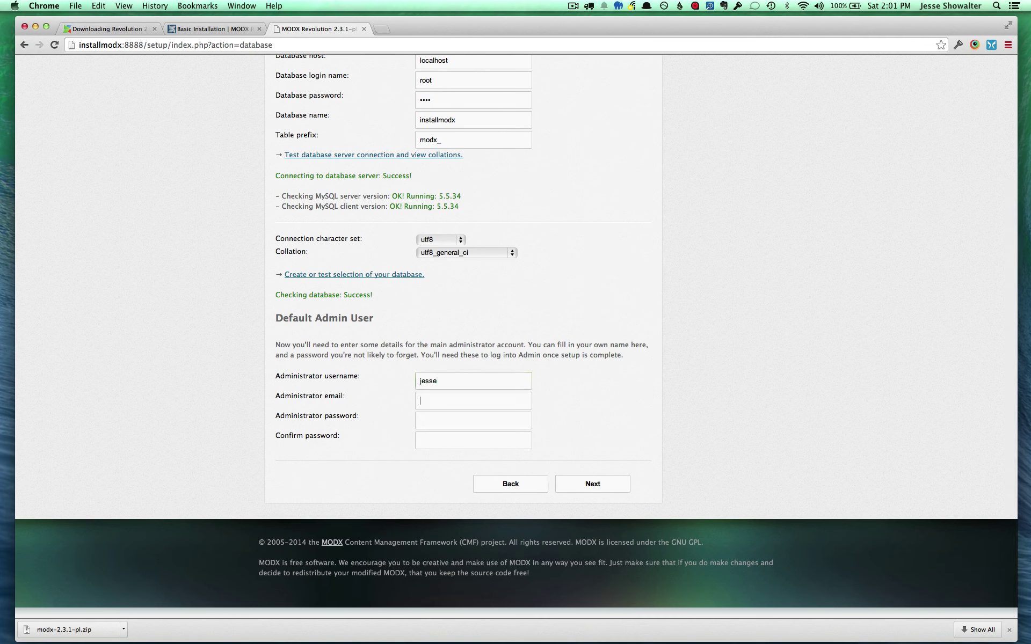
key("Tab")
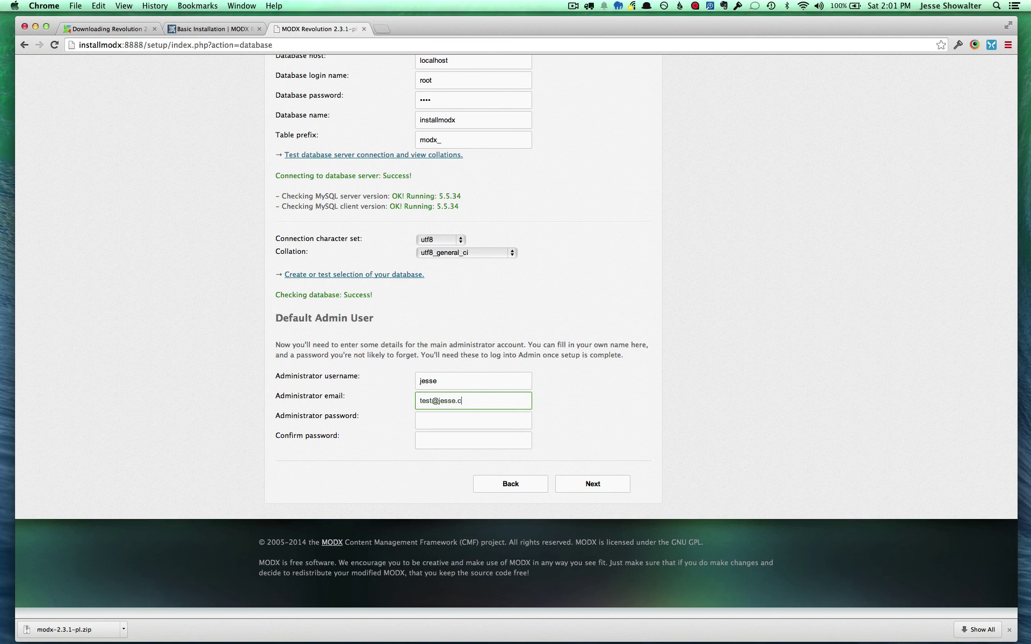
key("Tab")
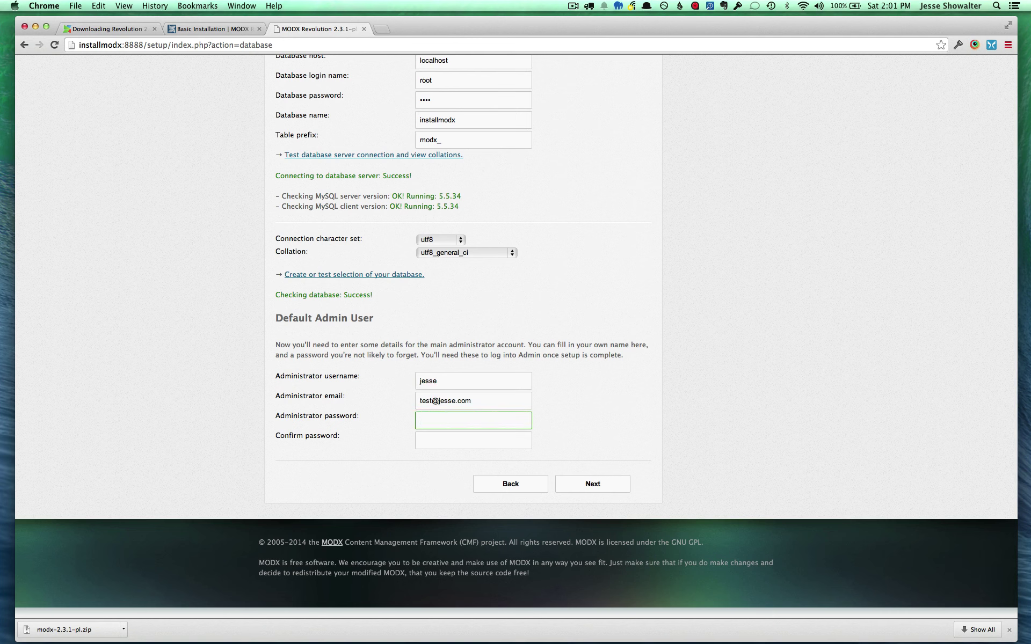
key("Tab")
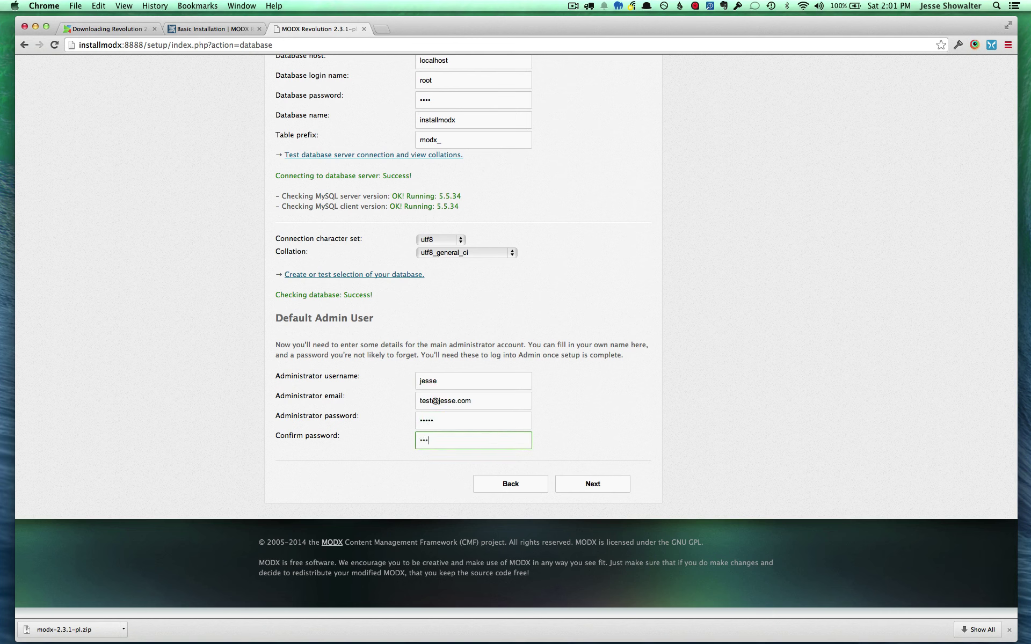
left_click(597, 484)
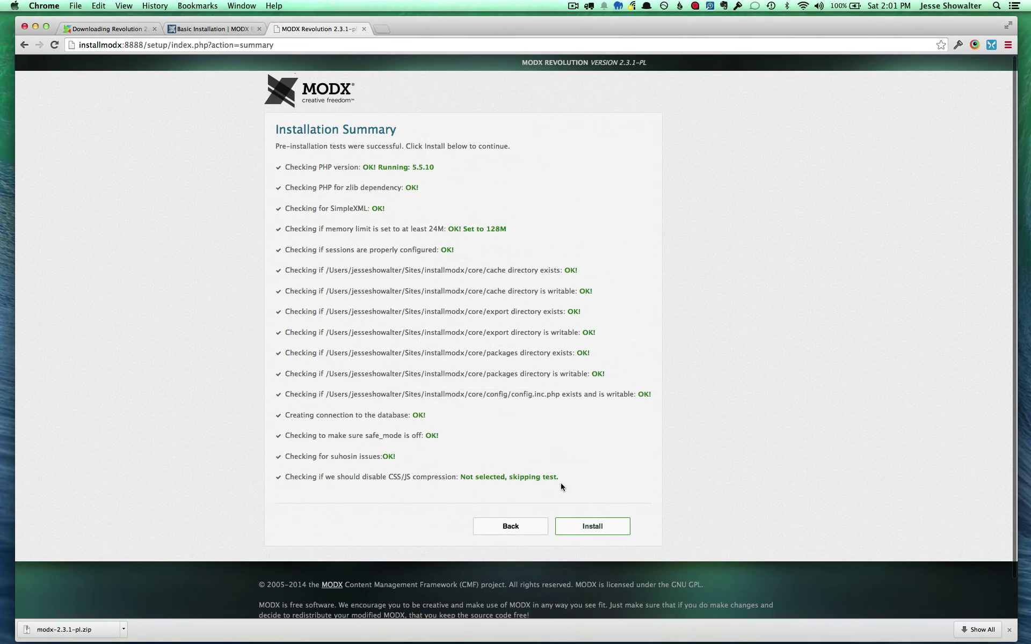
Review the passing directory and config file checks, then run the MODX install
left_click_drag(561, 482, 276, 162)
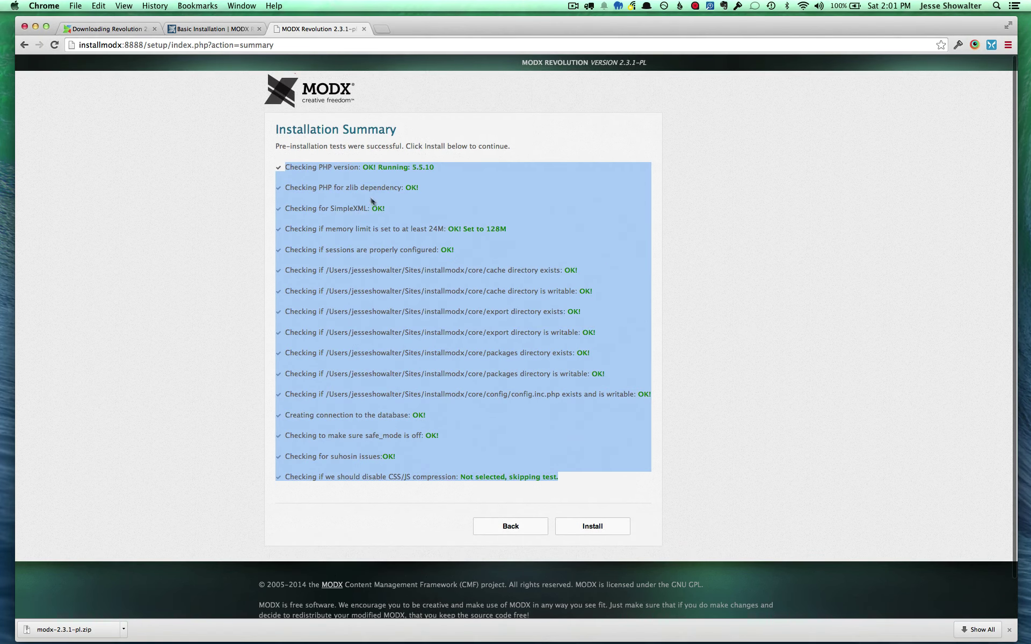
left_click(383, 308)
left_click_drag(287, 270, 628, 402)
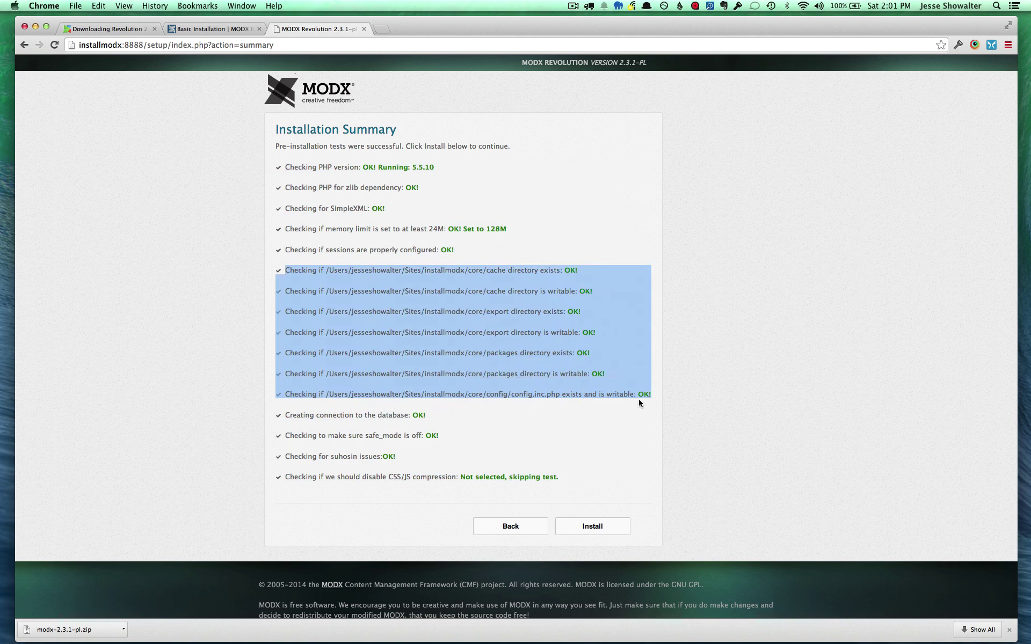
left_click(603, 527)
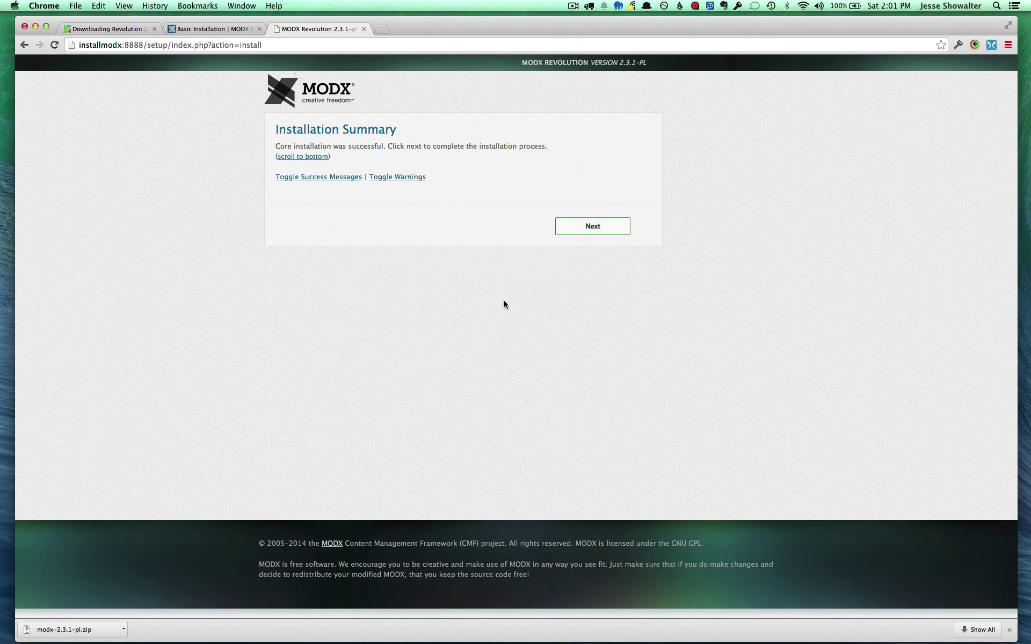
Complete setup removing the setup directory, log in as the admin user, and close the welcome window
left_click(585, 228)
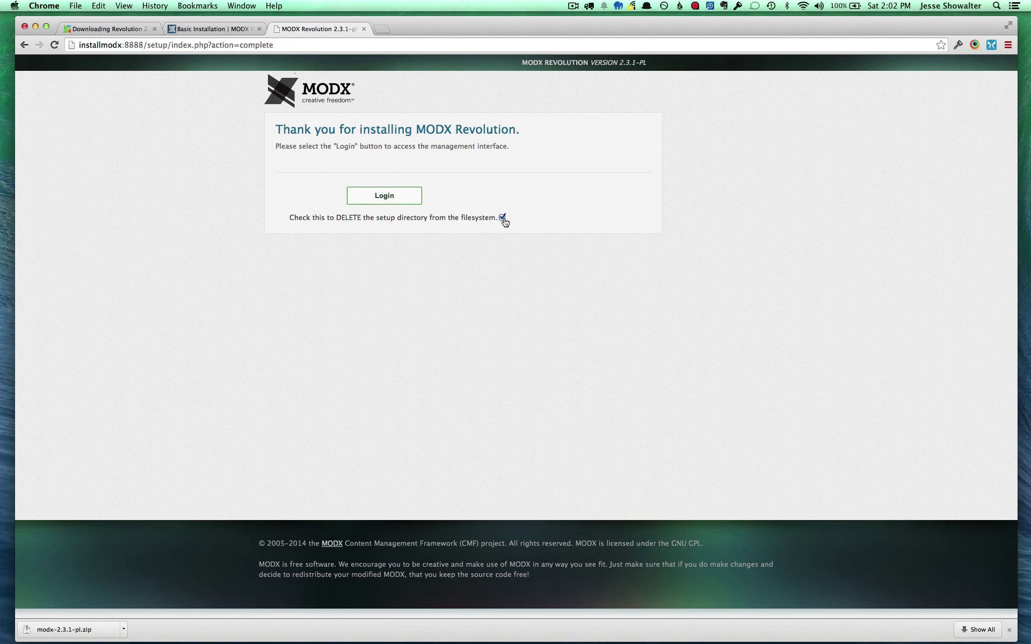
left_click(390, 196)
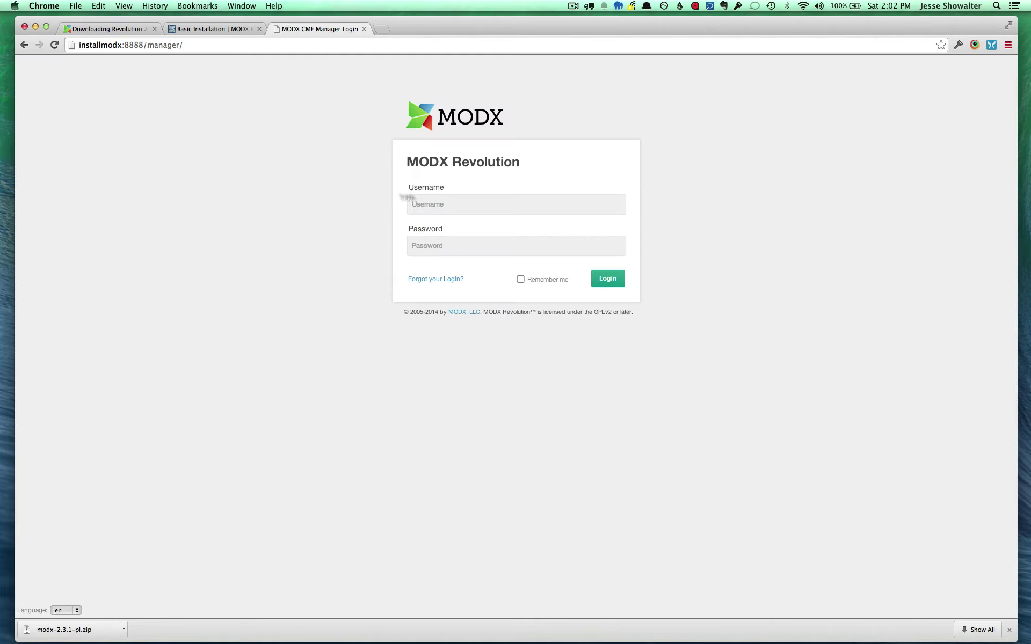
left_click(464, 209)
type("jesse")
key("Tab")
type("••••••••")
key("Return")
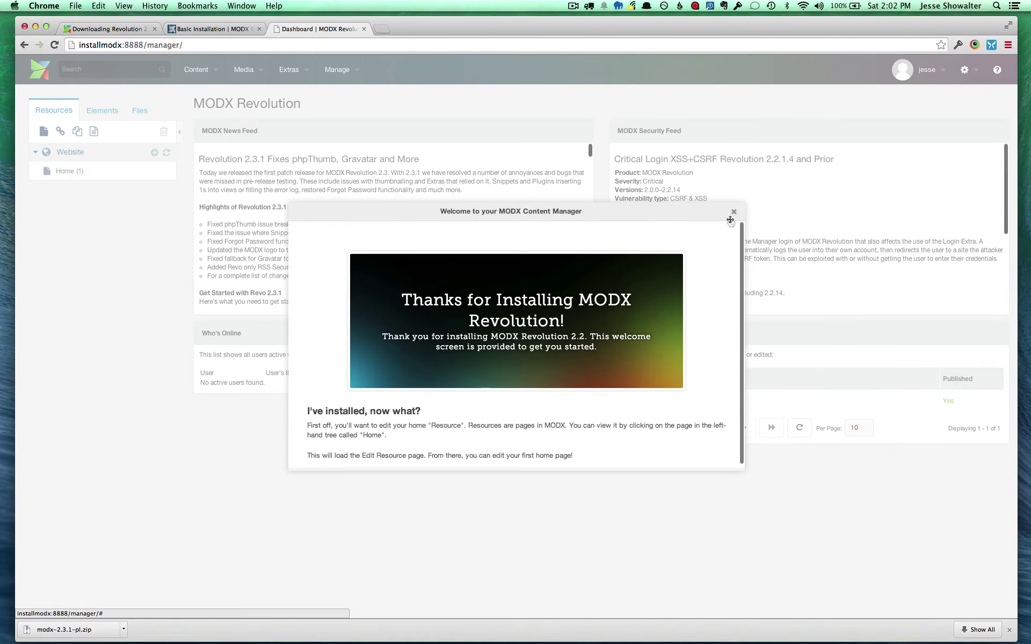
left_click(734, 213)
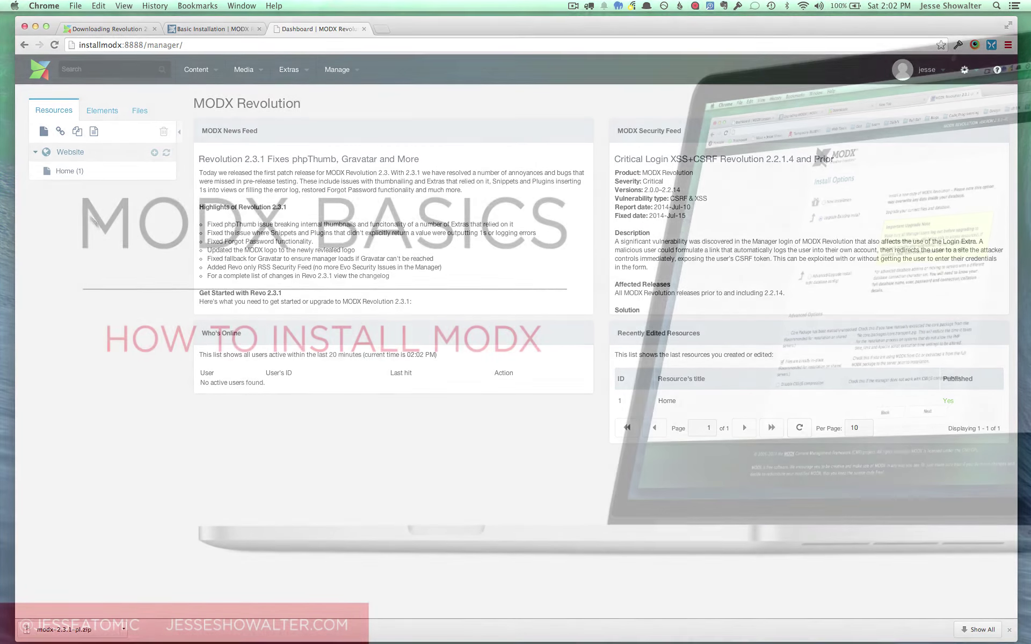